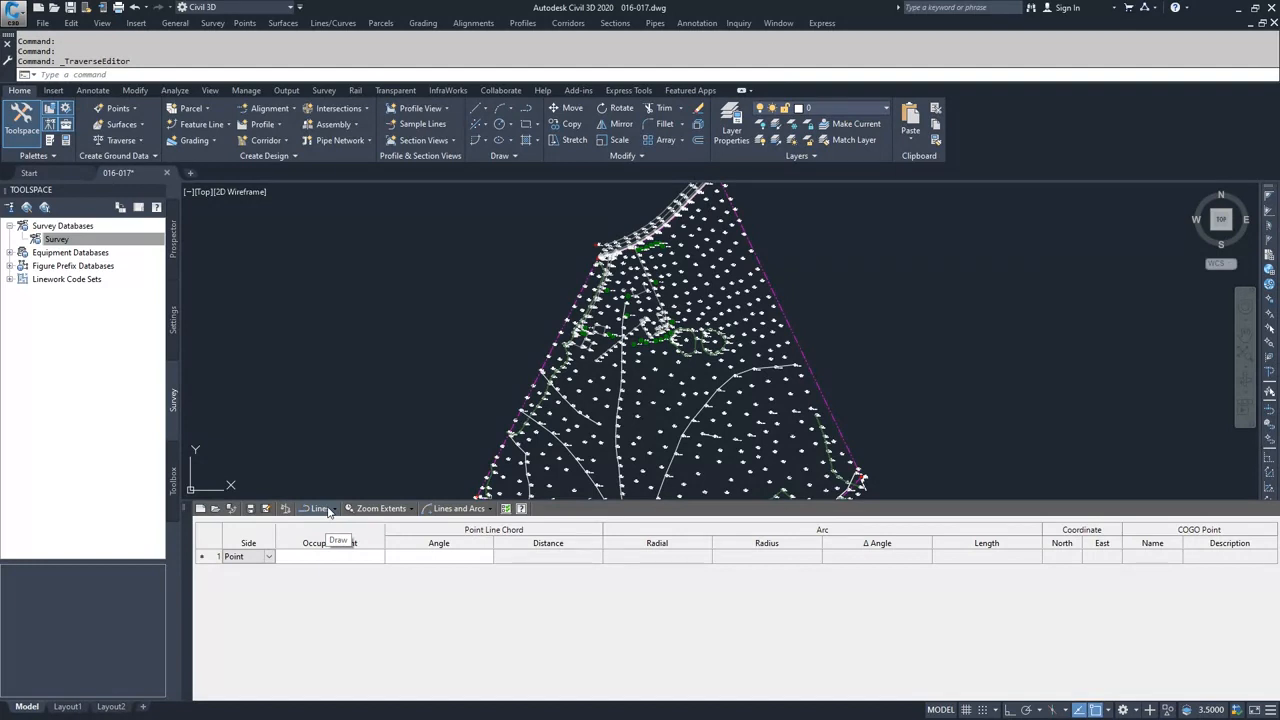
- Set the traverse editor's draw mode to Lines
left_click(329, 511)
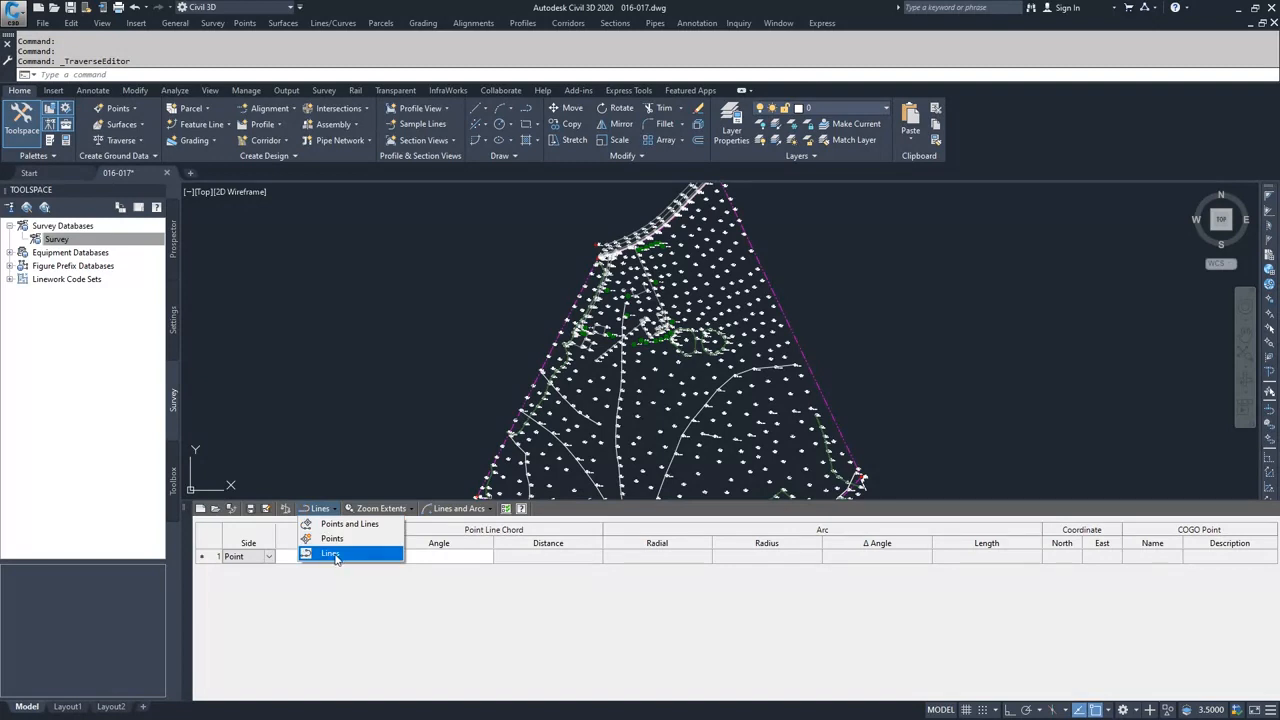
left_click(335, 556)
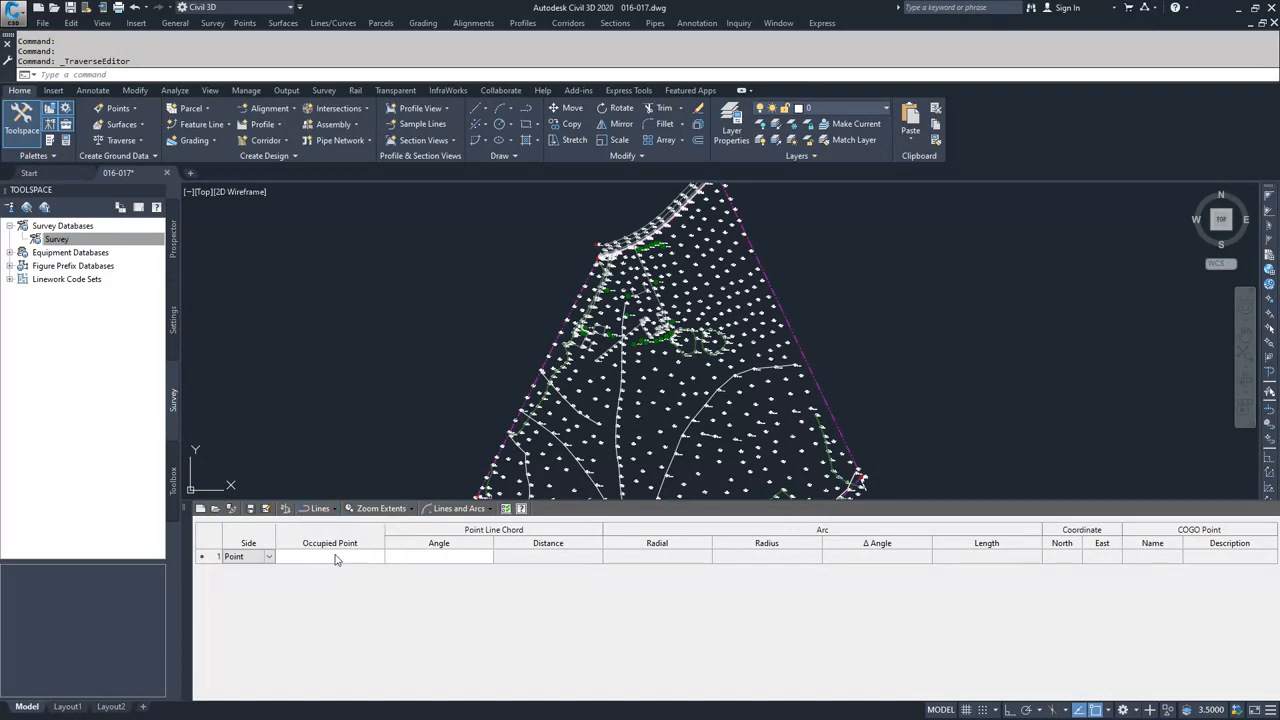
left_click(488, 509)
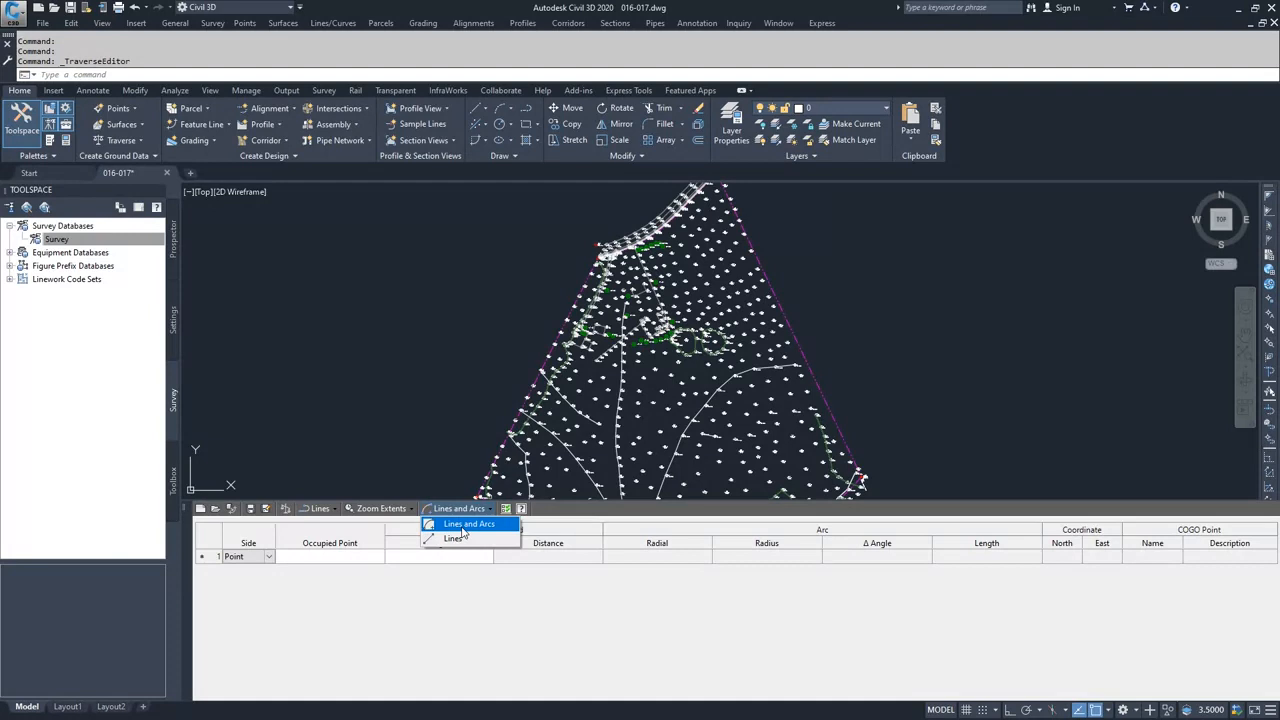
left_click(463, 527)
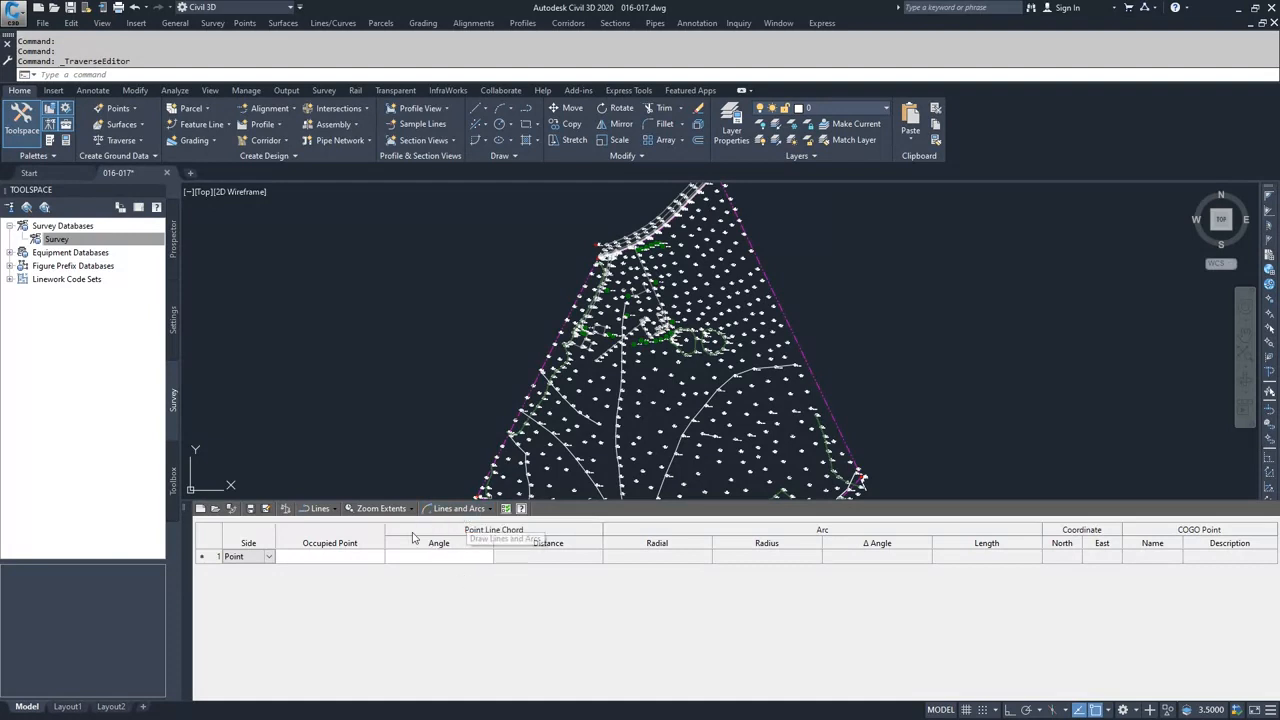
- Start the traverse at occupied point 3001 with an angle of 25
left_click(343, 557)
type("3001")
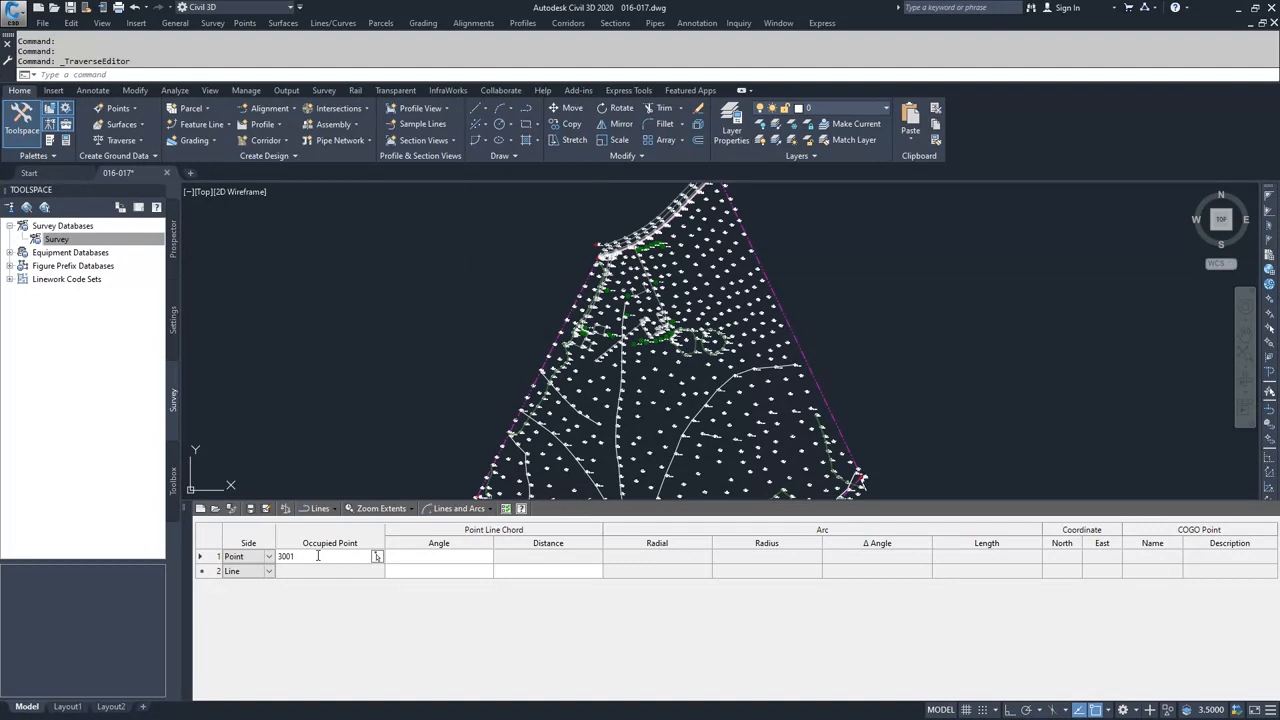
key("Return")
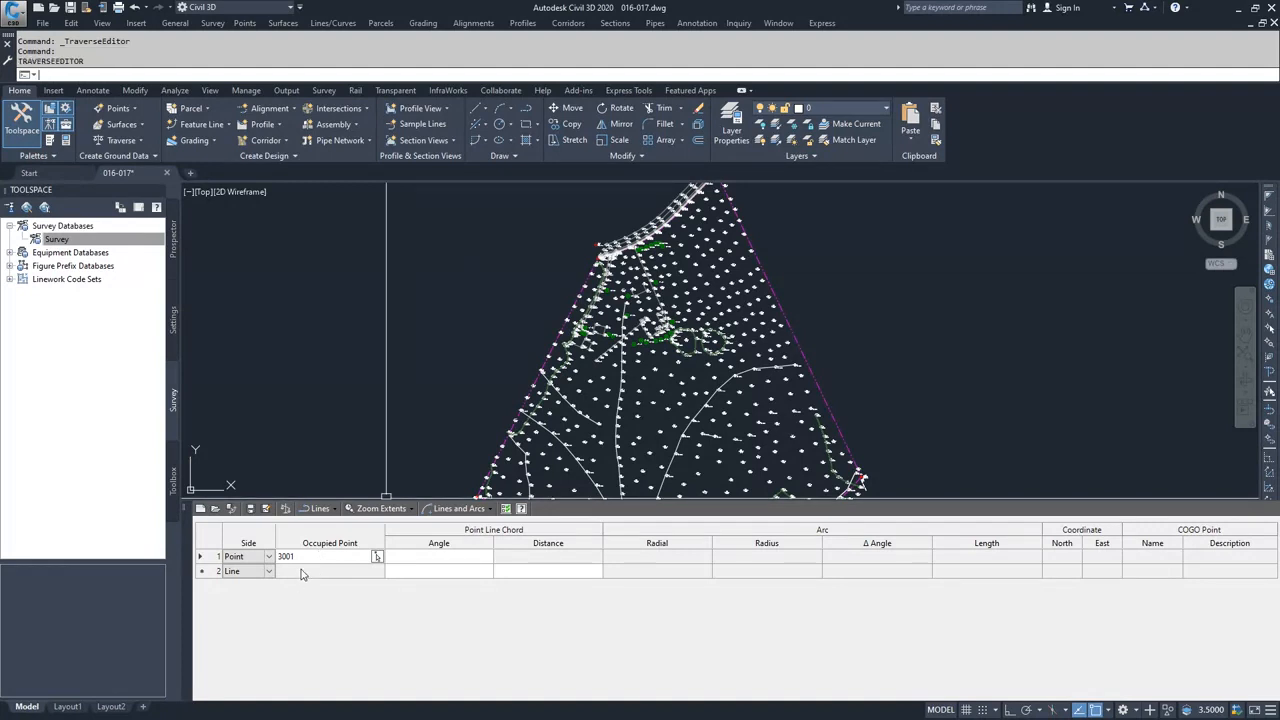
left_click(438, 557)
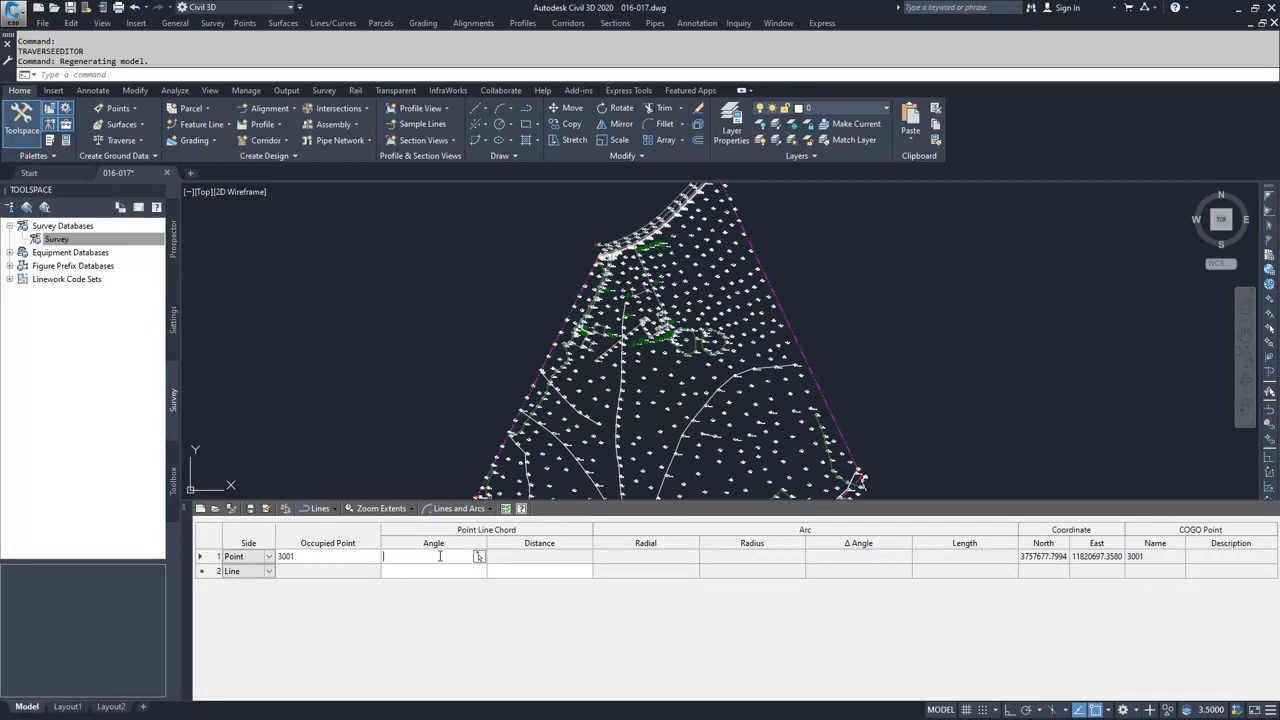
type("25")
key("Tab")
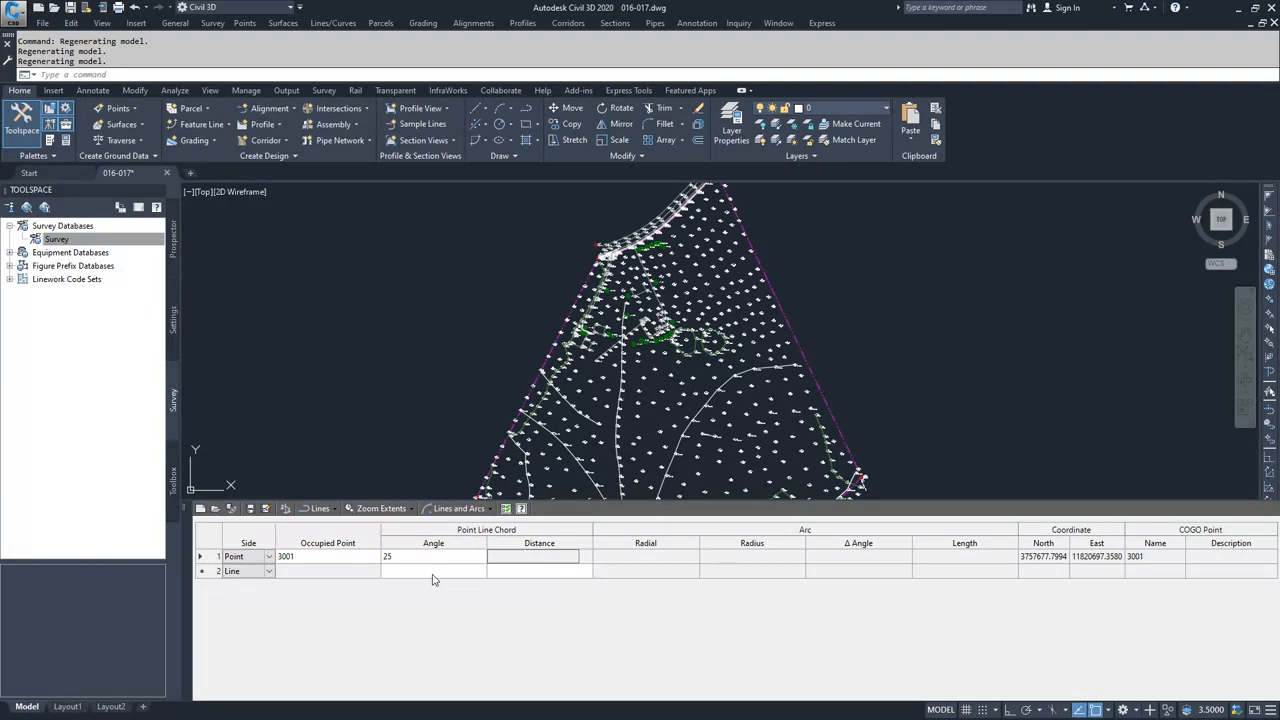
- Set the second traverse row's side type to Line and the third row's to Radial Arc
left_click(431, 571)
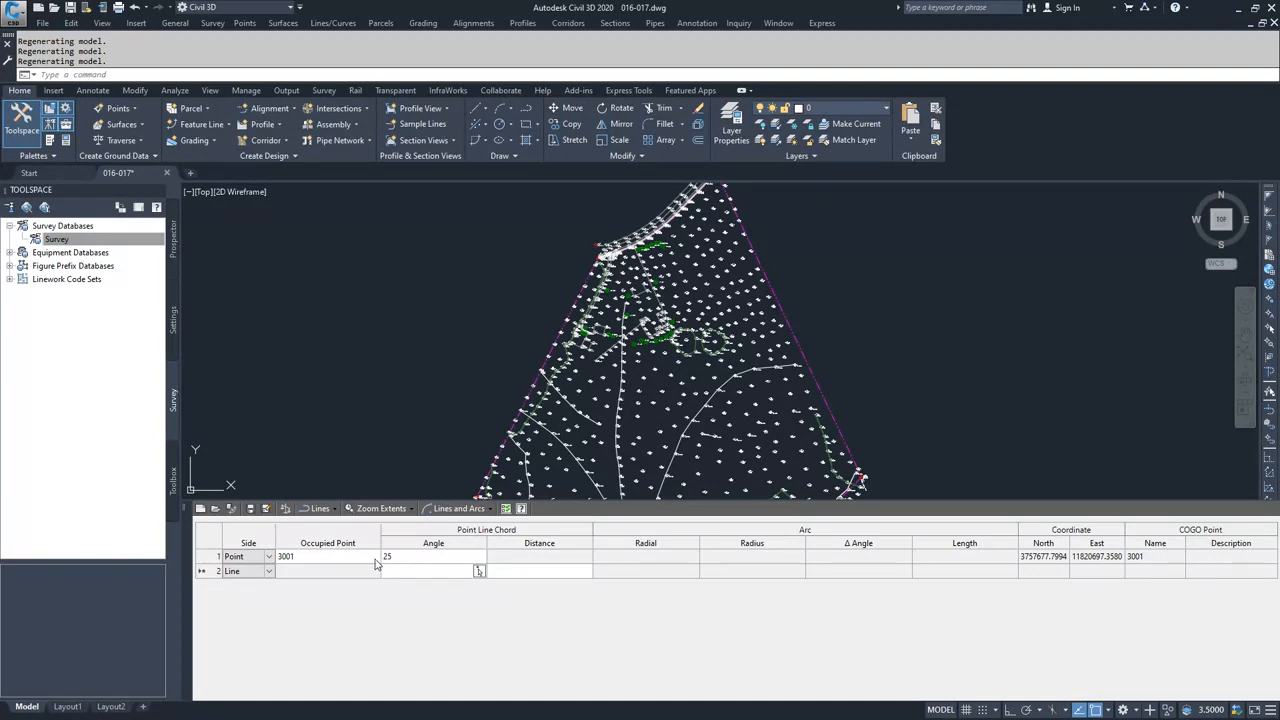
left_click(268, 572)
left_click(269, 572)
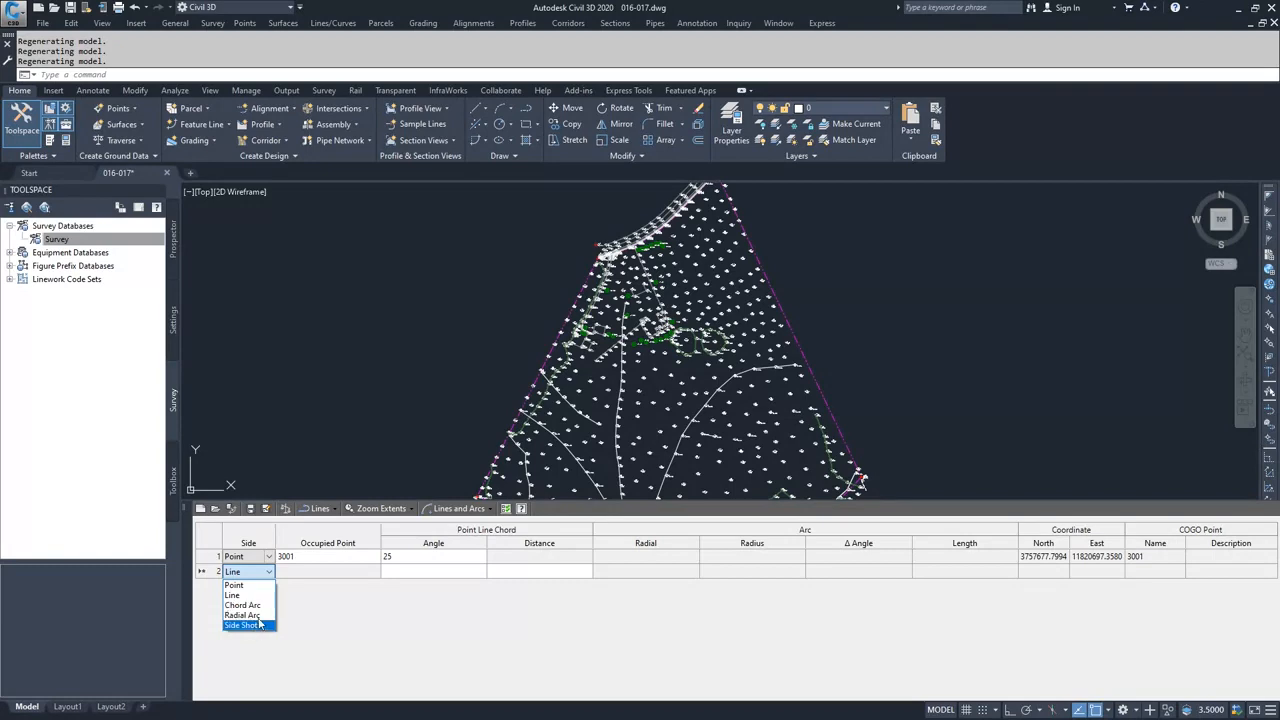
left_click(240, 595)
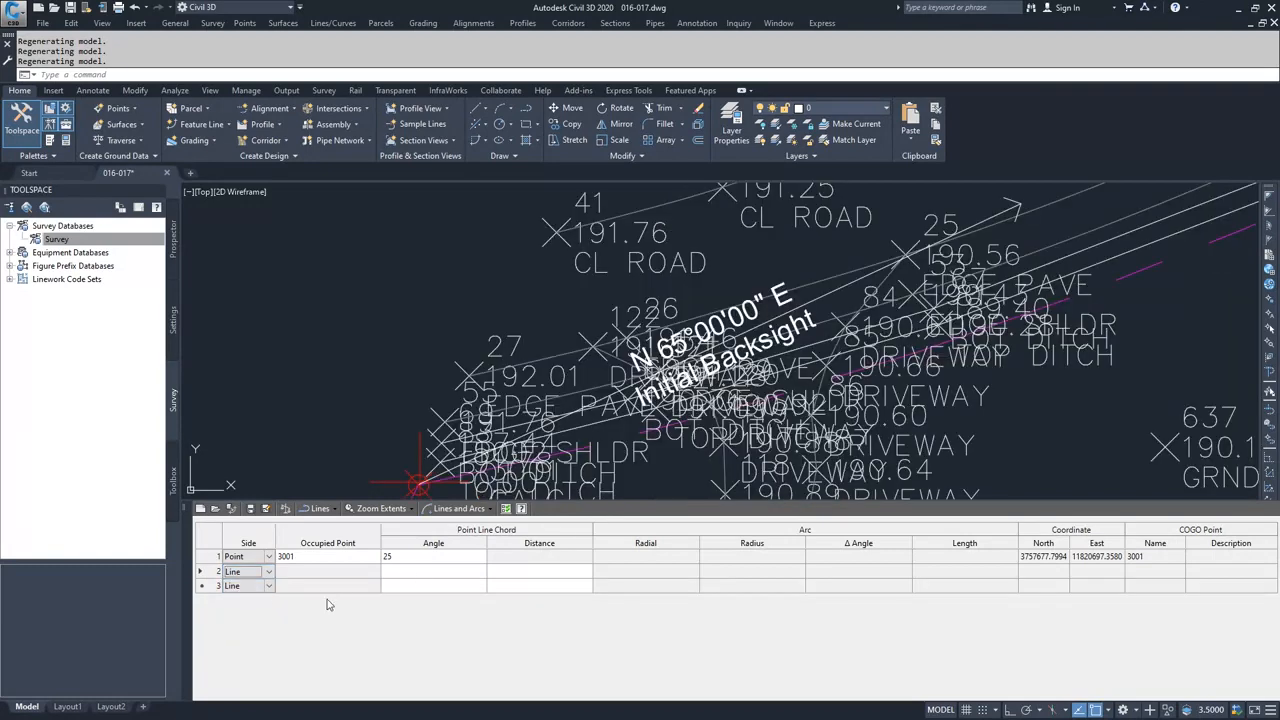
left_click(250, 586)
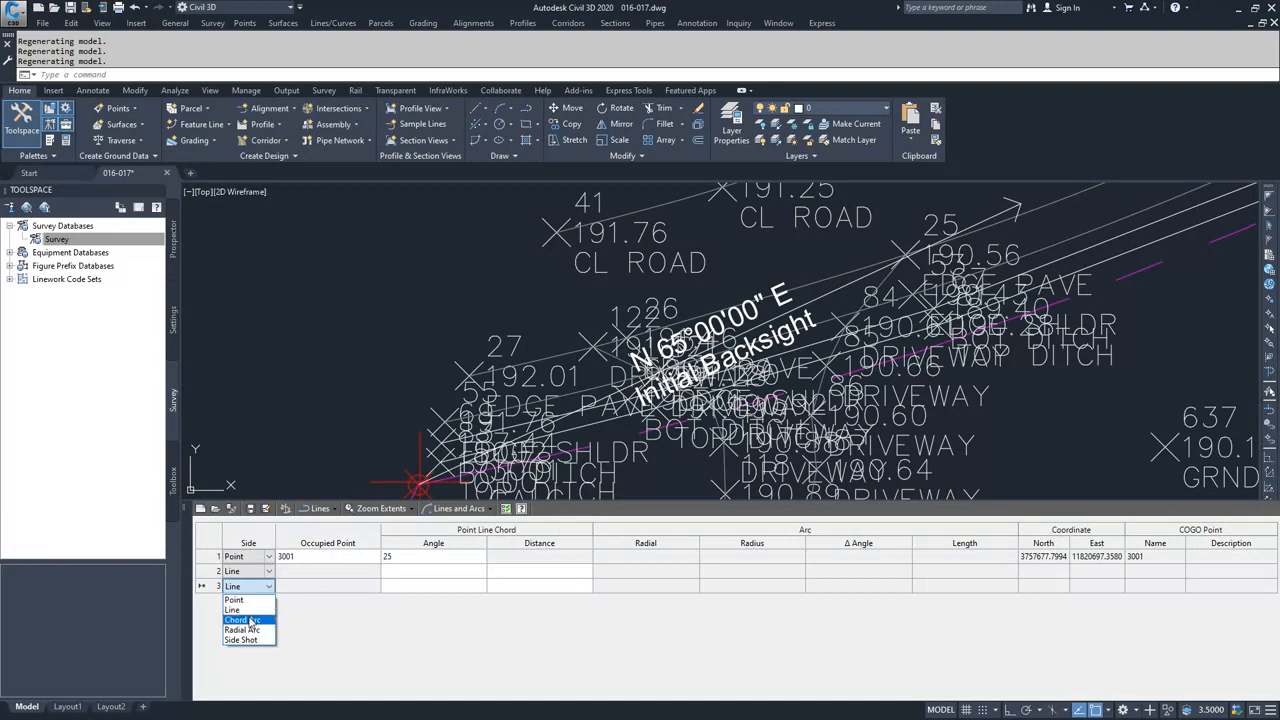
left_click(250, 621)
left_click(273, 587)
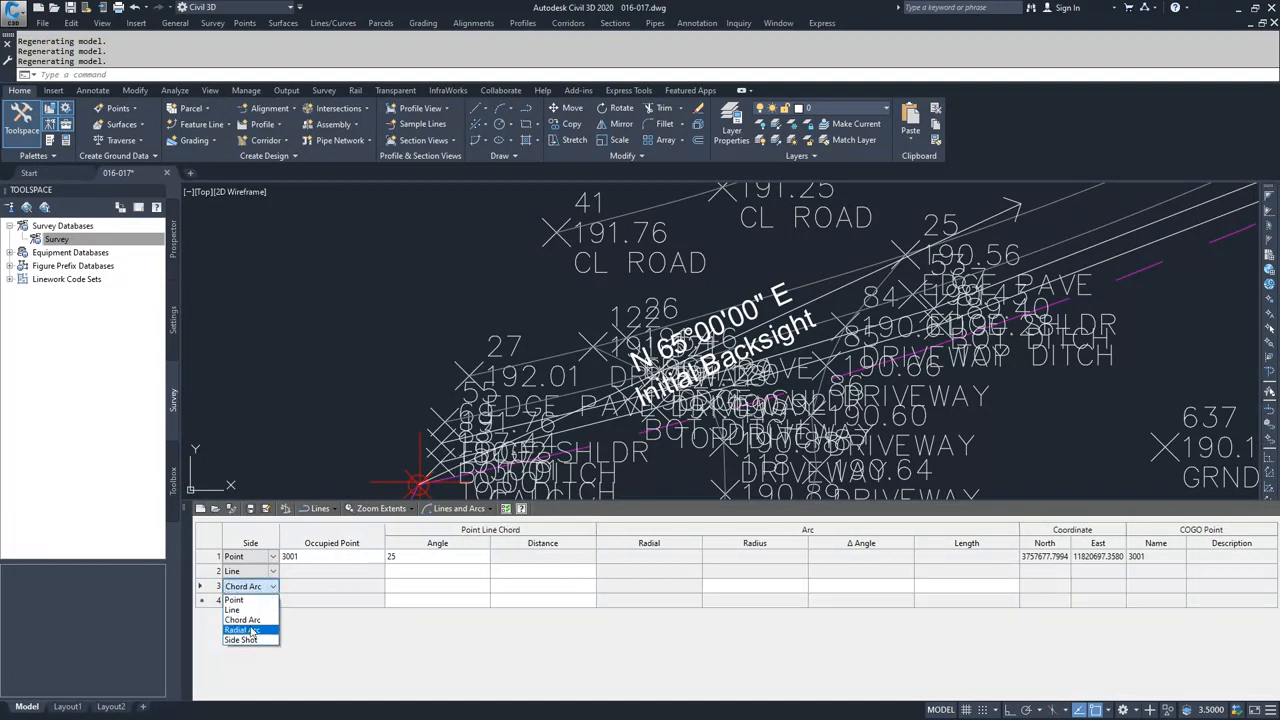
left_click(250, 630)
- Enter the line course with bearing N and a distance of 345.2
left_click(402, 574)
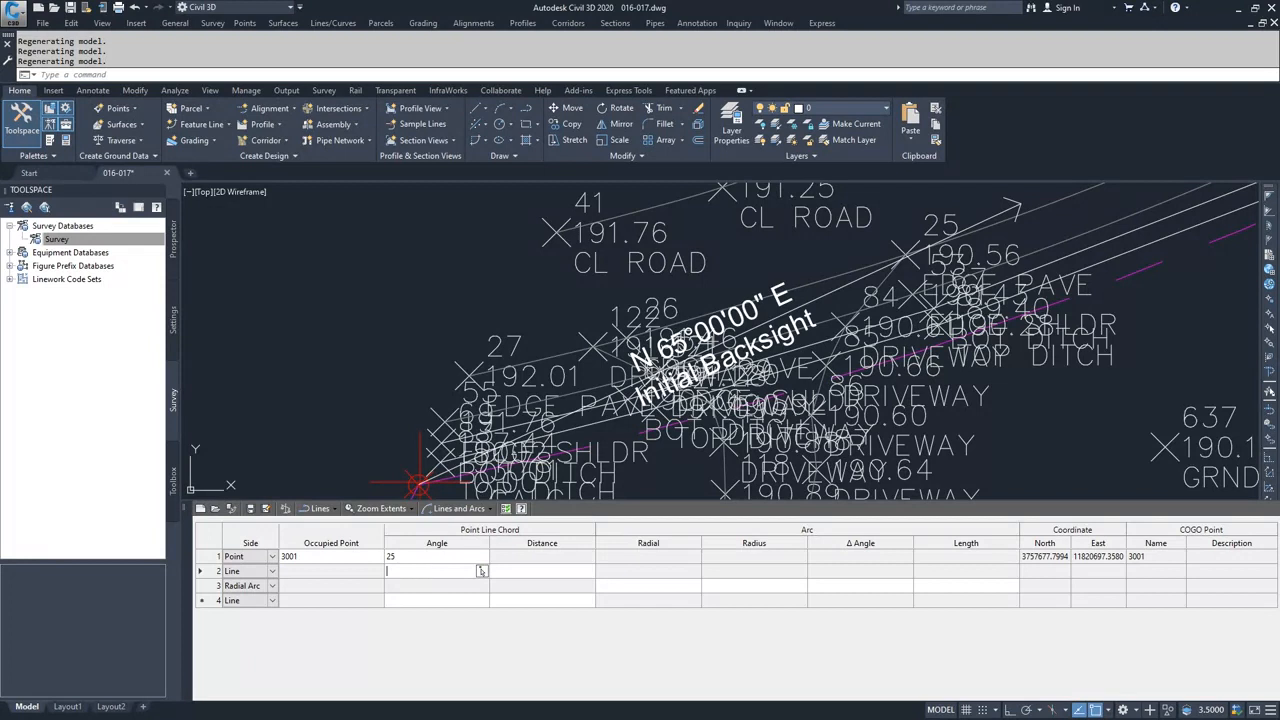
type("n")
key("Tab")
type("3")
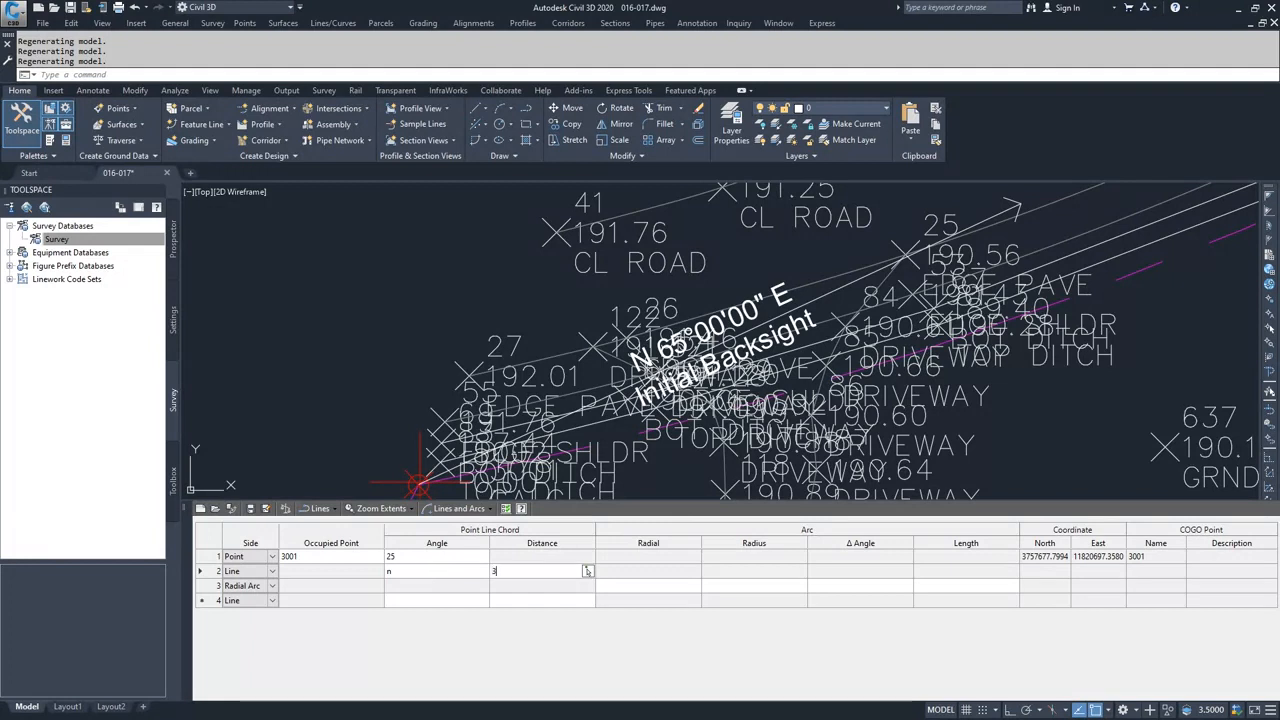
type("45.2")
key("Tab")
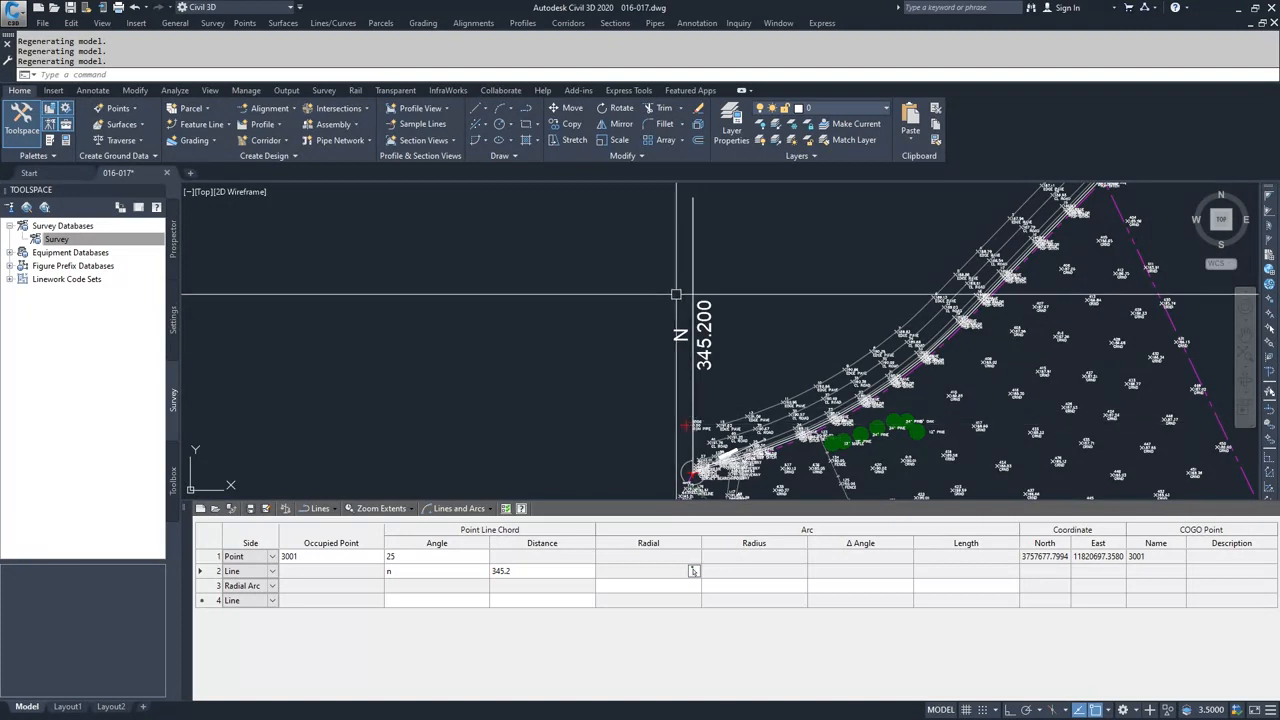
- Define the radial arc with radial direction E, radius 350, delta angle 35d24'2" and length 214
left_click(632, 586)
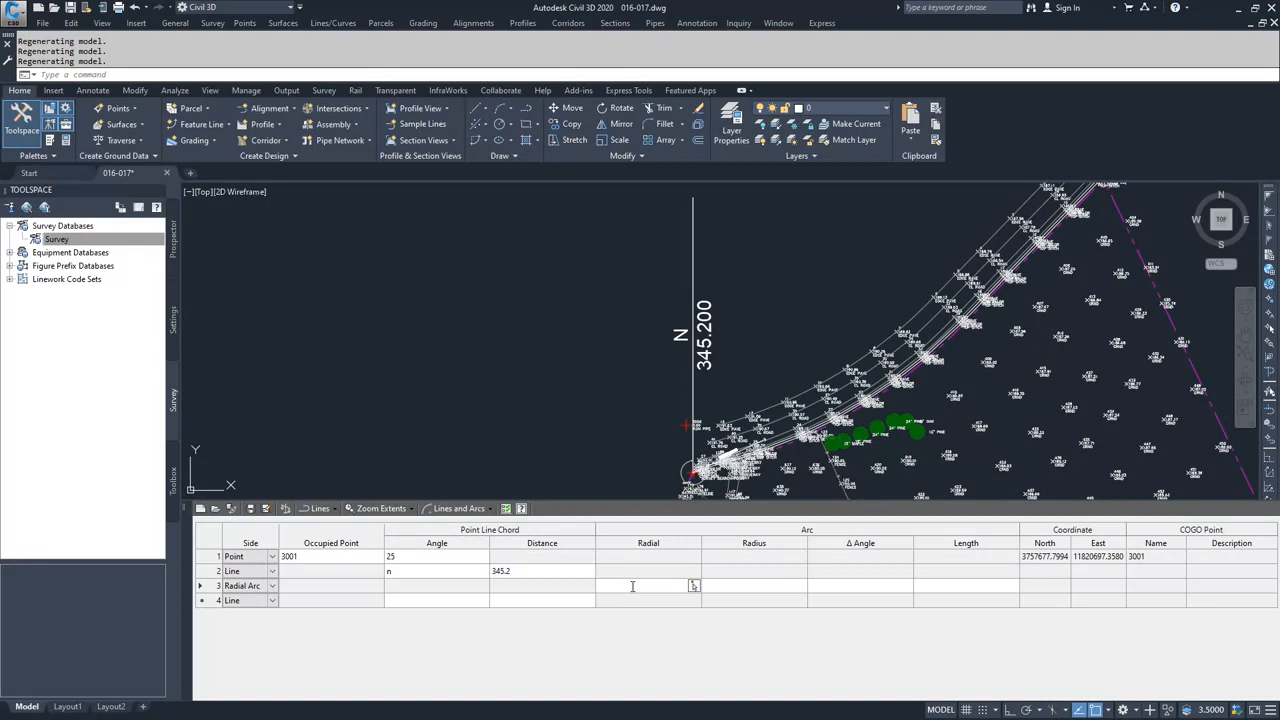
type("e")
key("Tab")
type("350")
key("Tab")
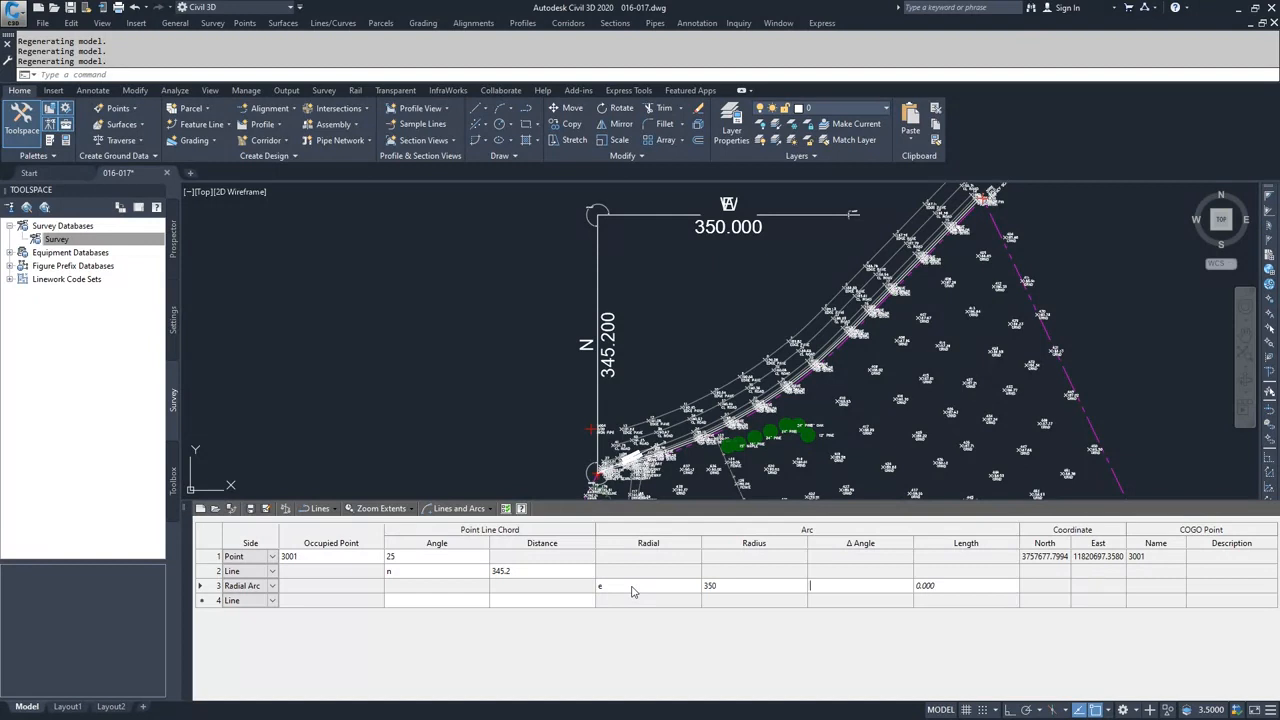
type("35d24'2\"")
key("Return")
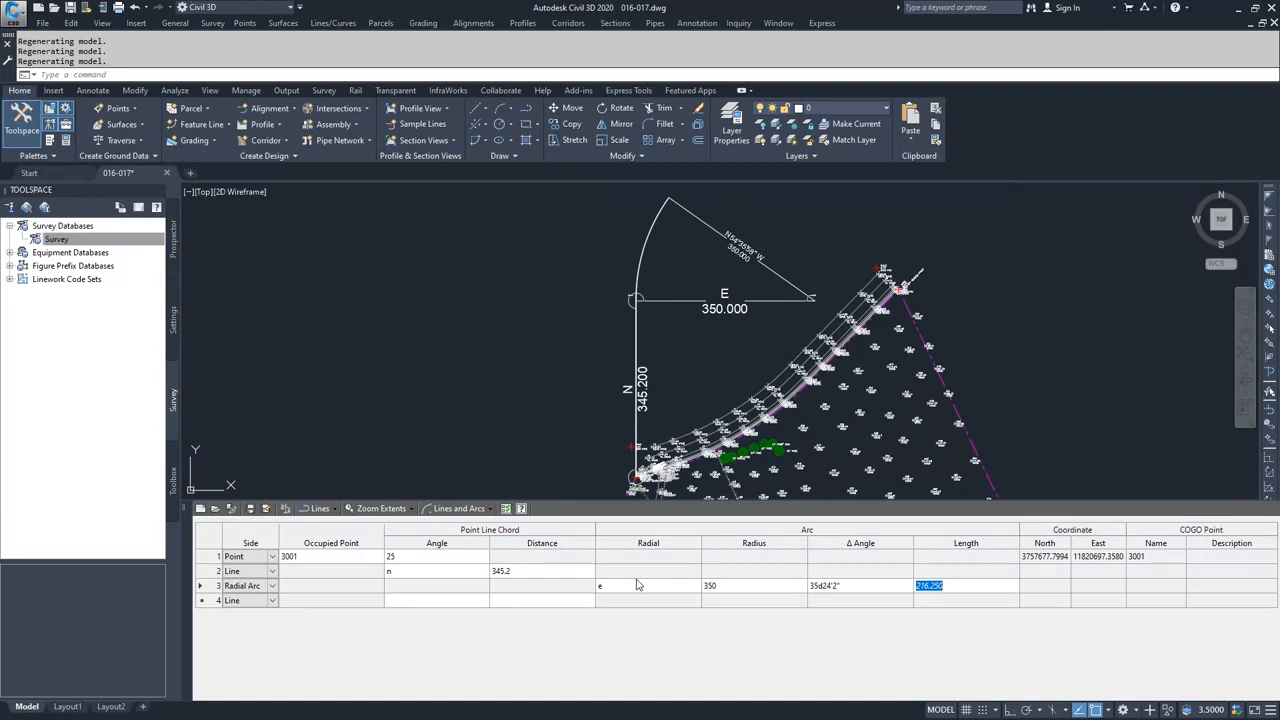
type("214")
key("Return")
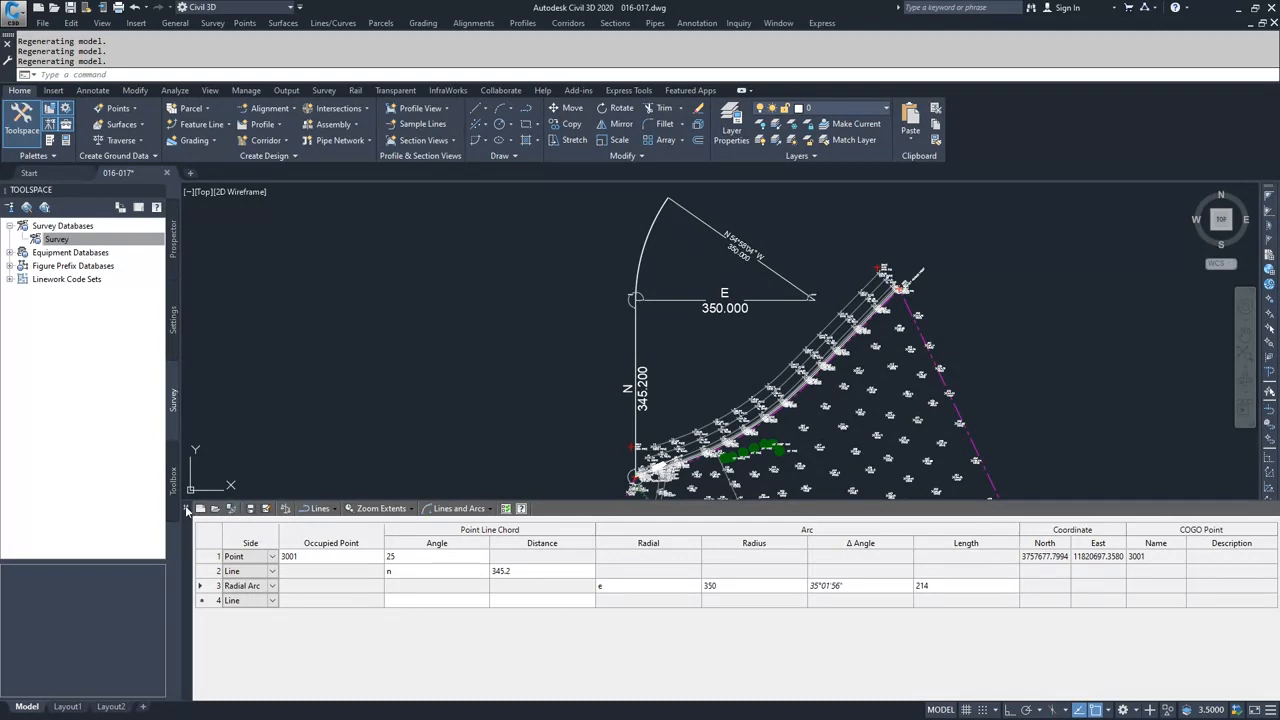
- Close the traverse editor discarding its changes and erase the leftover traverse arc from the drawing
left_click(187, 510)
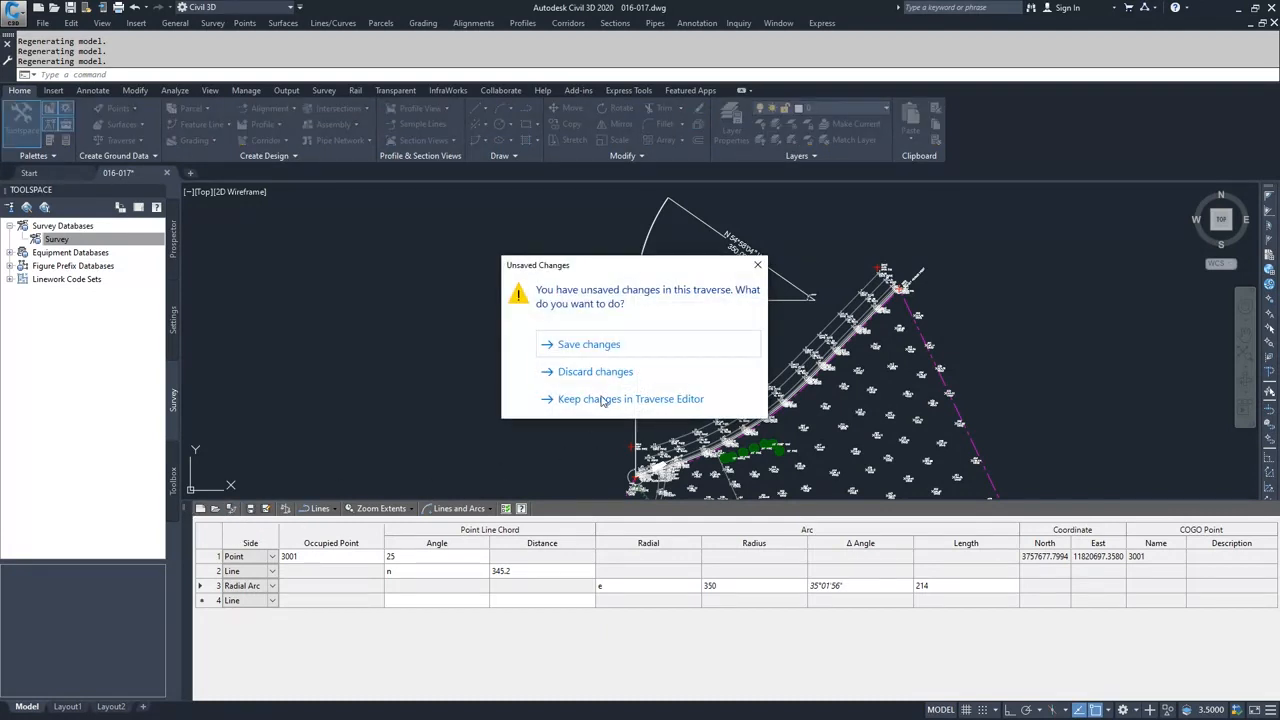
left_click(607, 379)
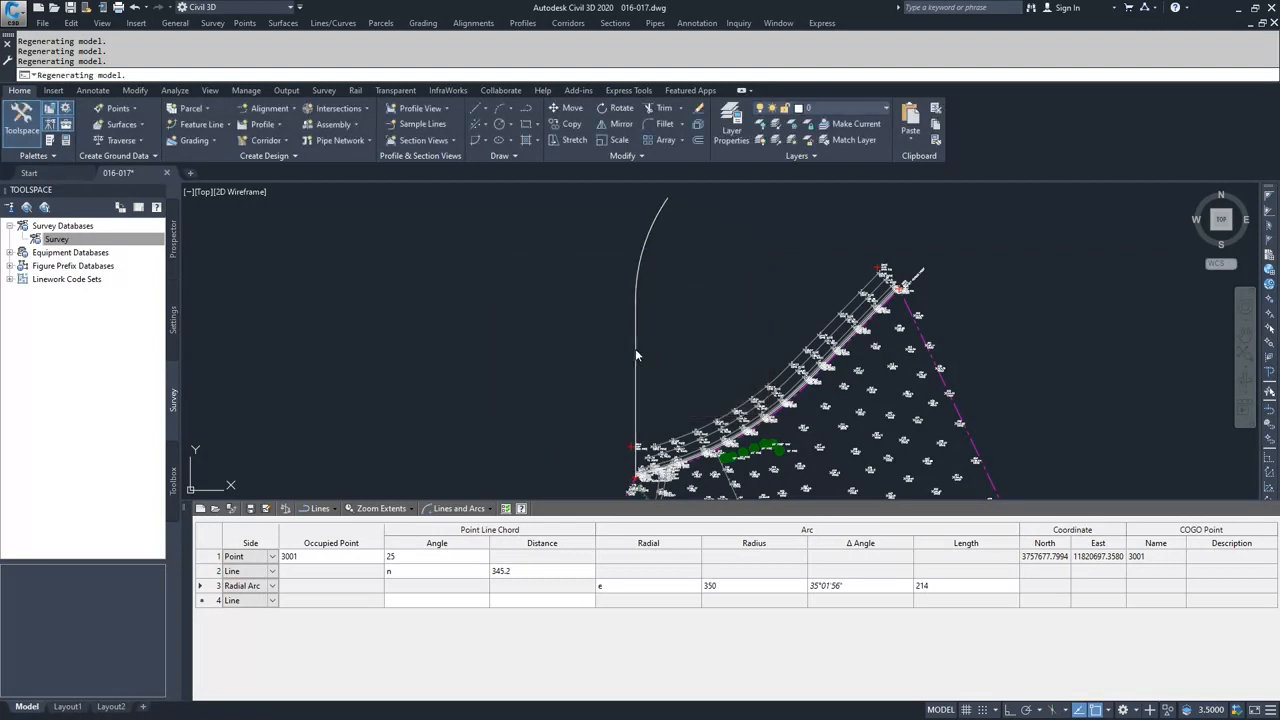
left_click(636, 351)
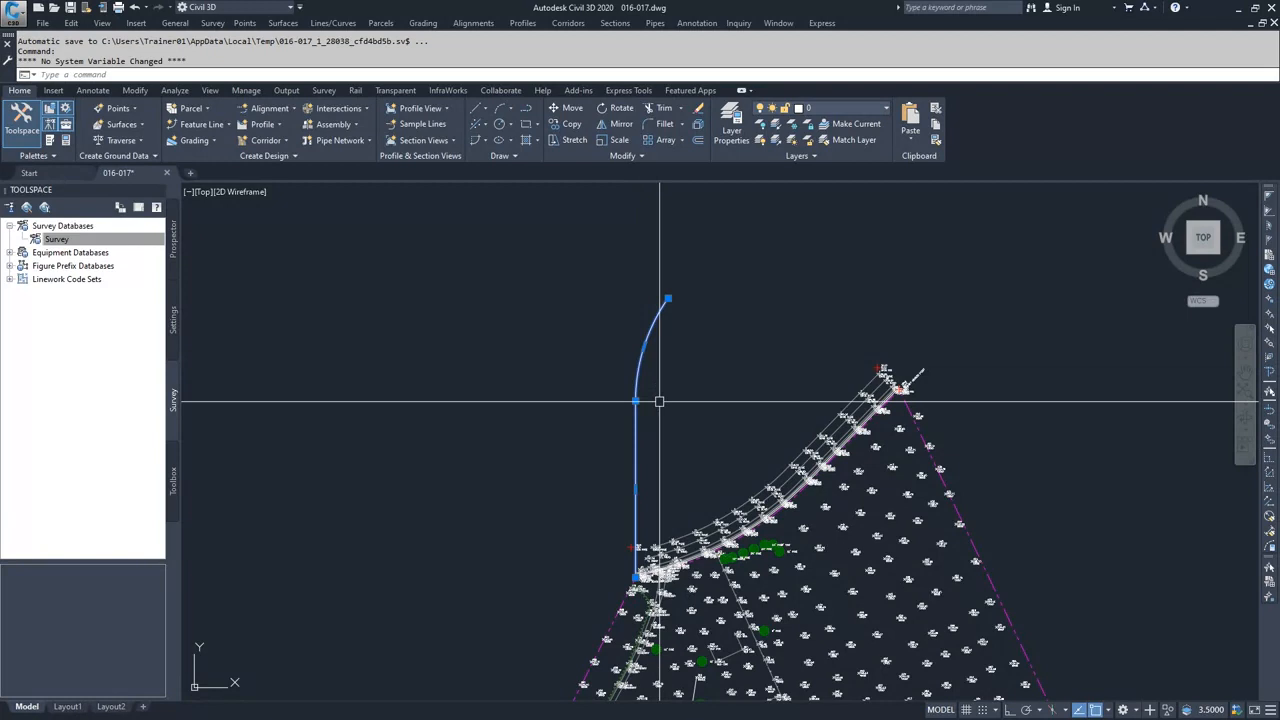
key("Delete")
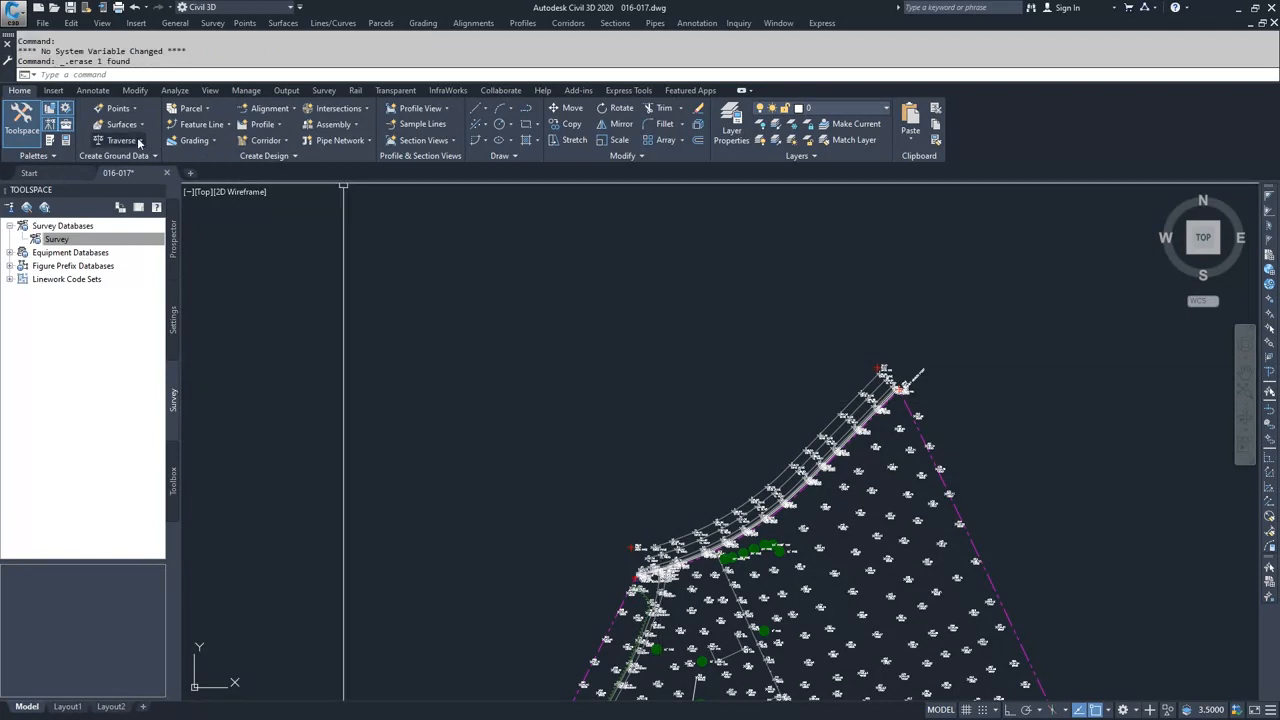
- Open a new traverse and populate it from the parcel boundary polyline
left_click(139, 143)
left_click(139, 159)
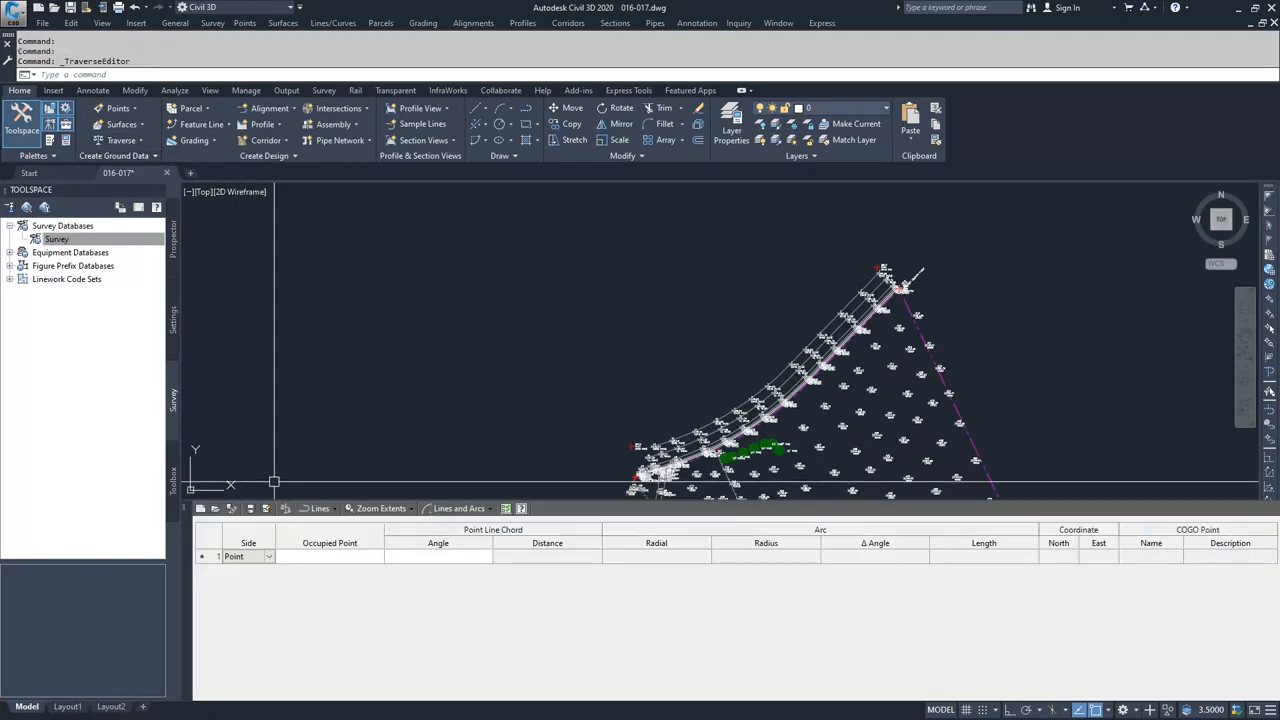
left_click(232, 508)
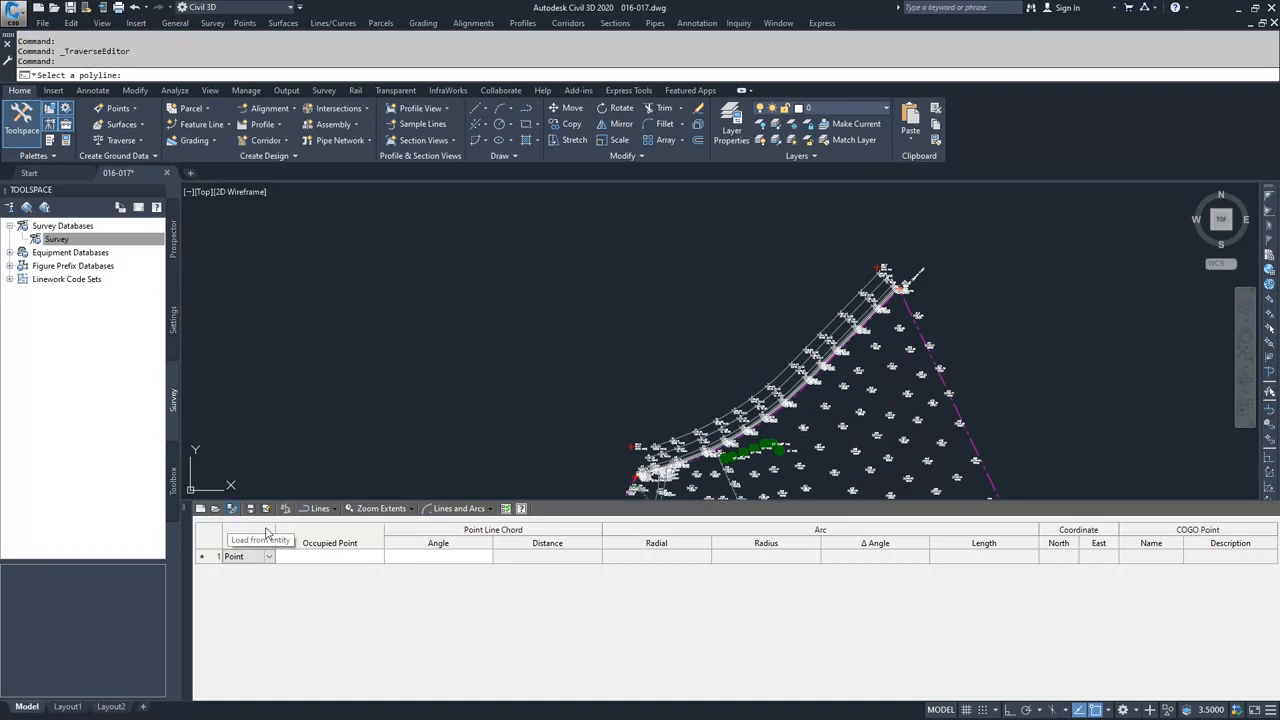
left_click(920, 335)
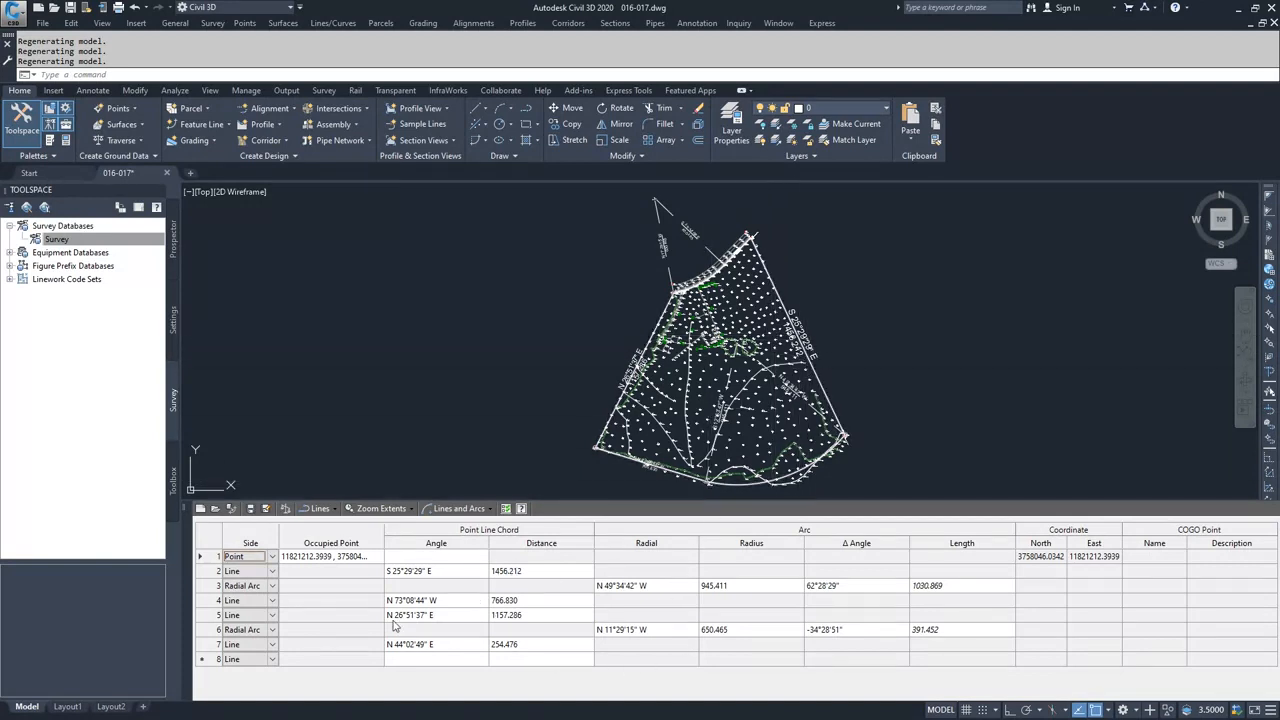
- Save the traverse as ParcelData in the Datasets folder
left_click(254, 509)
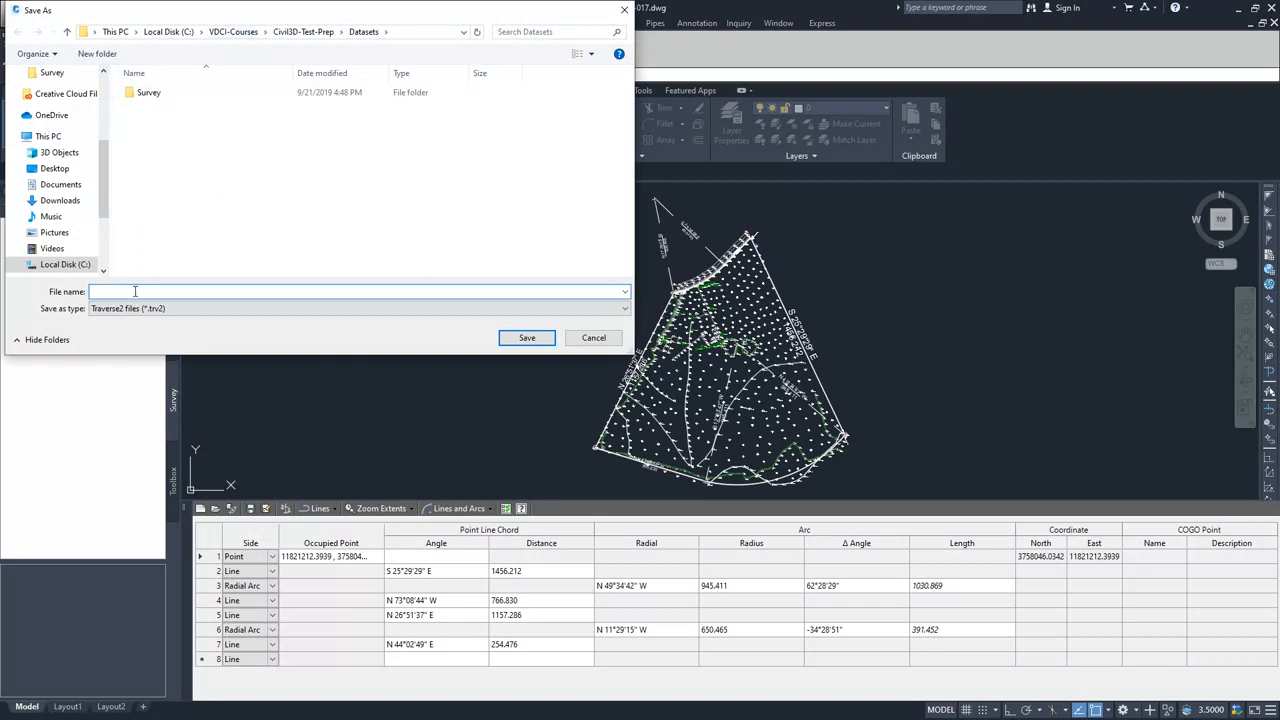
type("ParcelData")
left_click(523, 337)
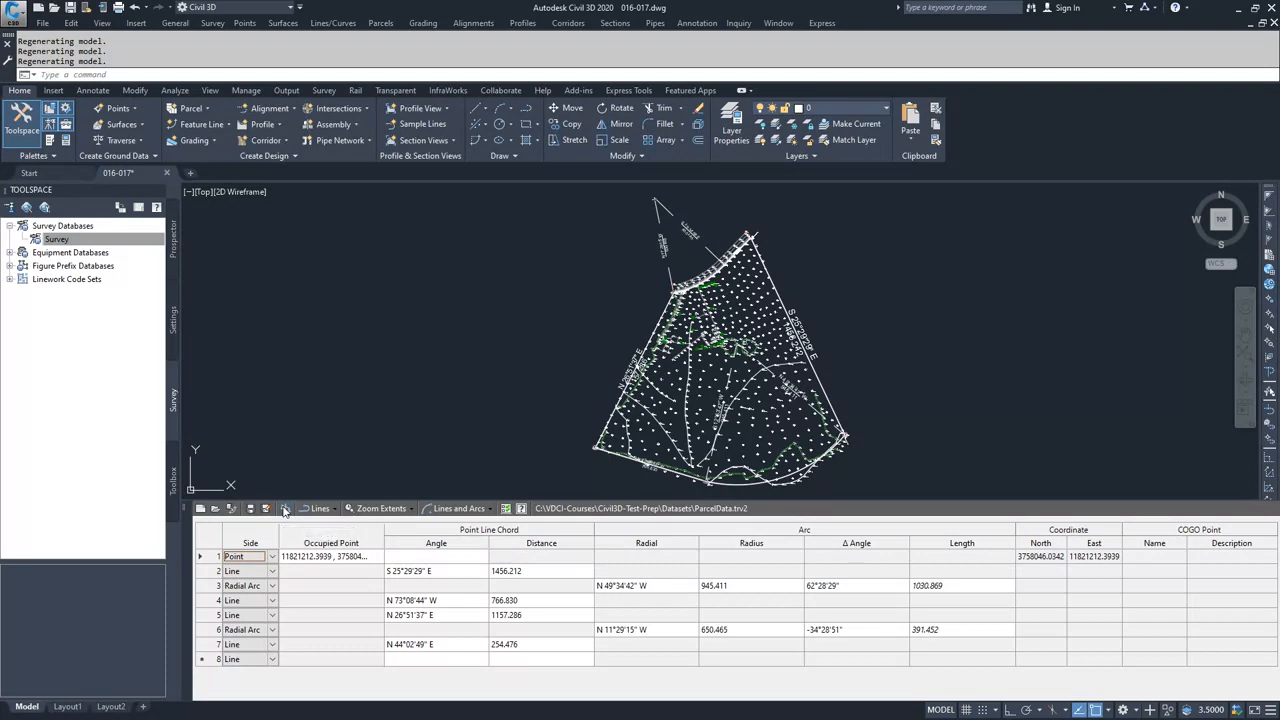
- Generate an adjustment report for the current Compass adjustment, saved as adjustmentReport.html, and view it maximized
left_click(286, 510)
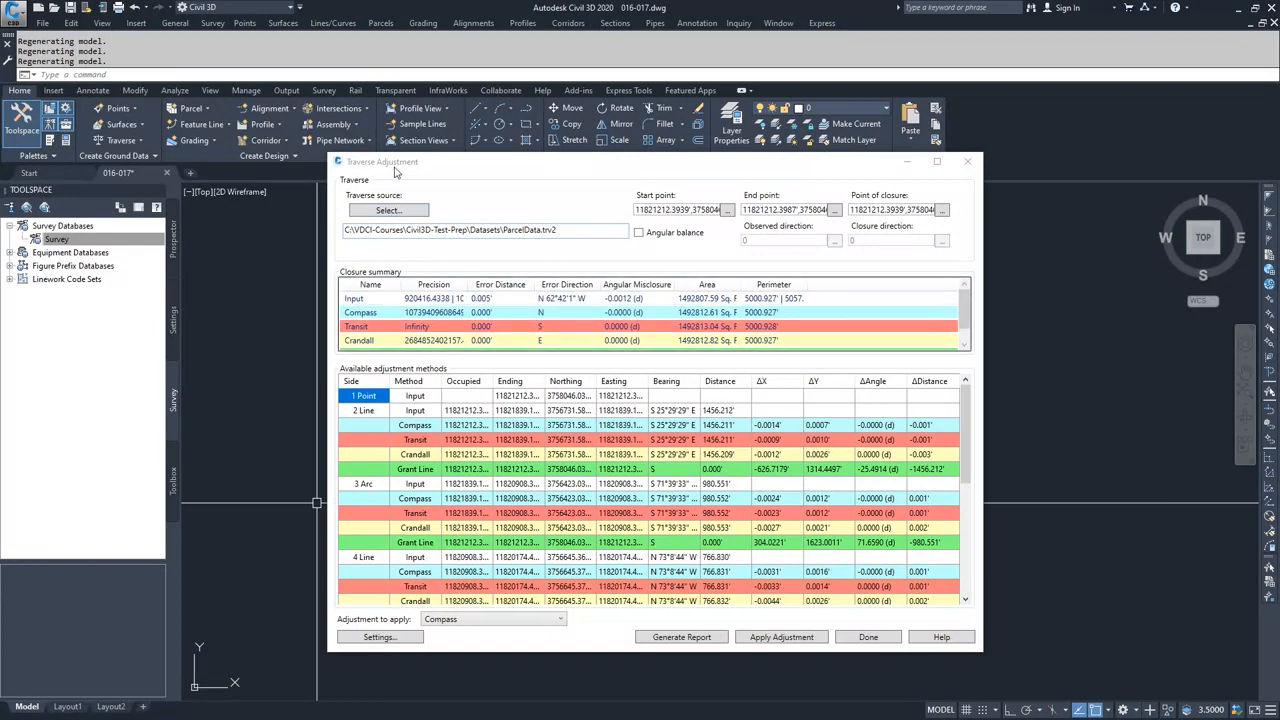
left_click(699, 643)
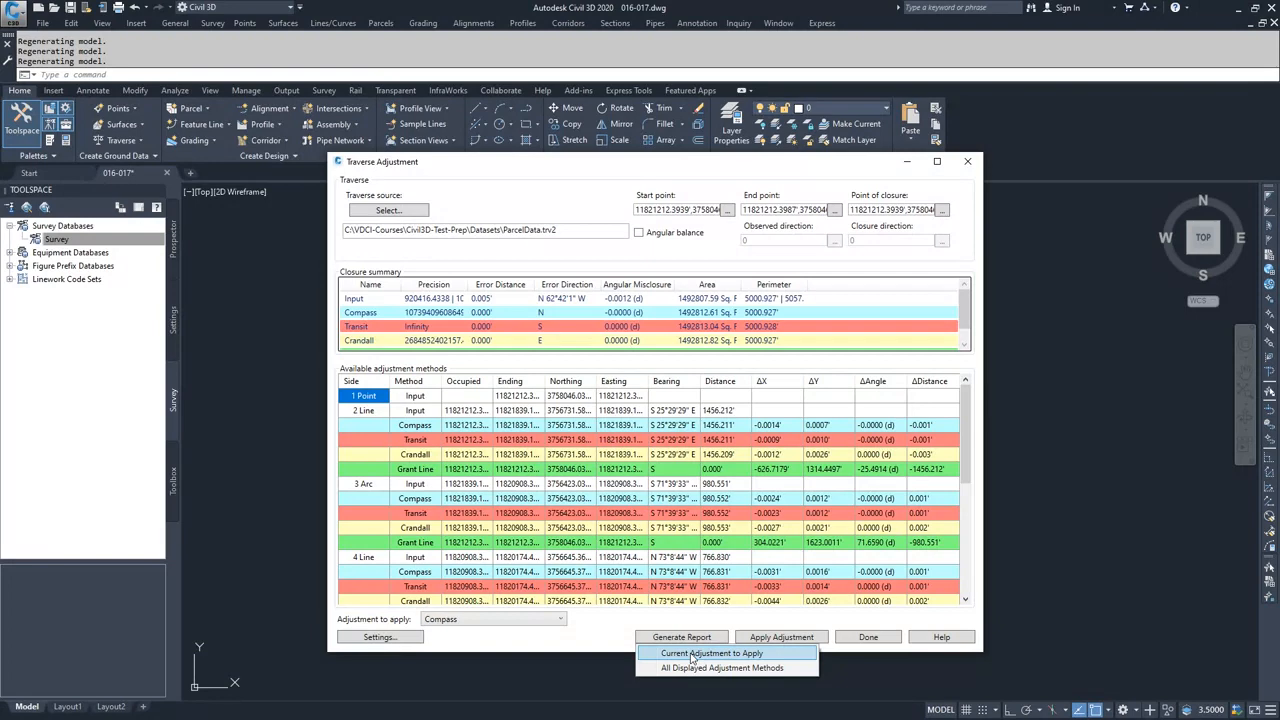
left_click(692, 654)
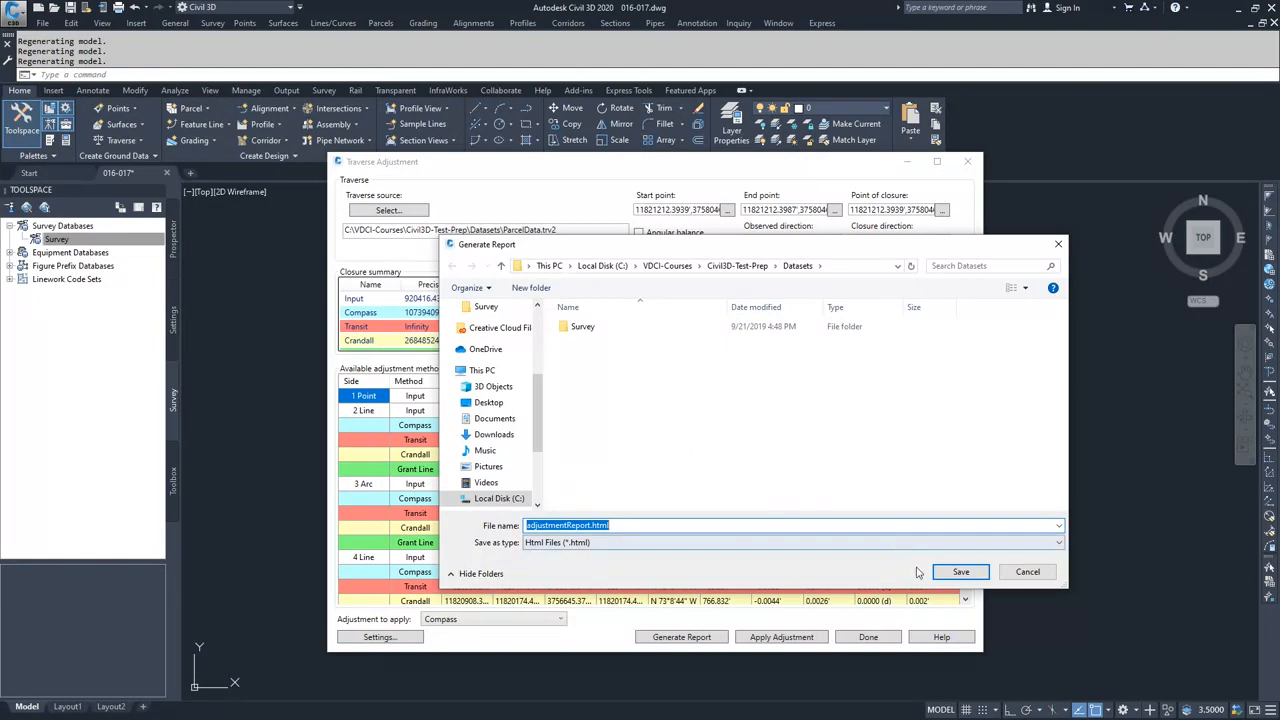
left_click(948, 572)
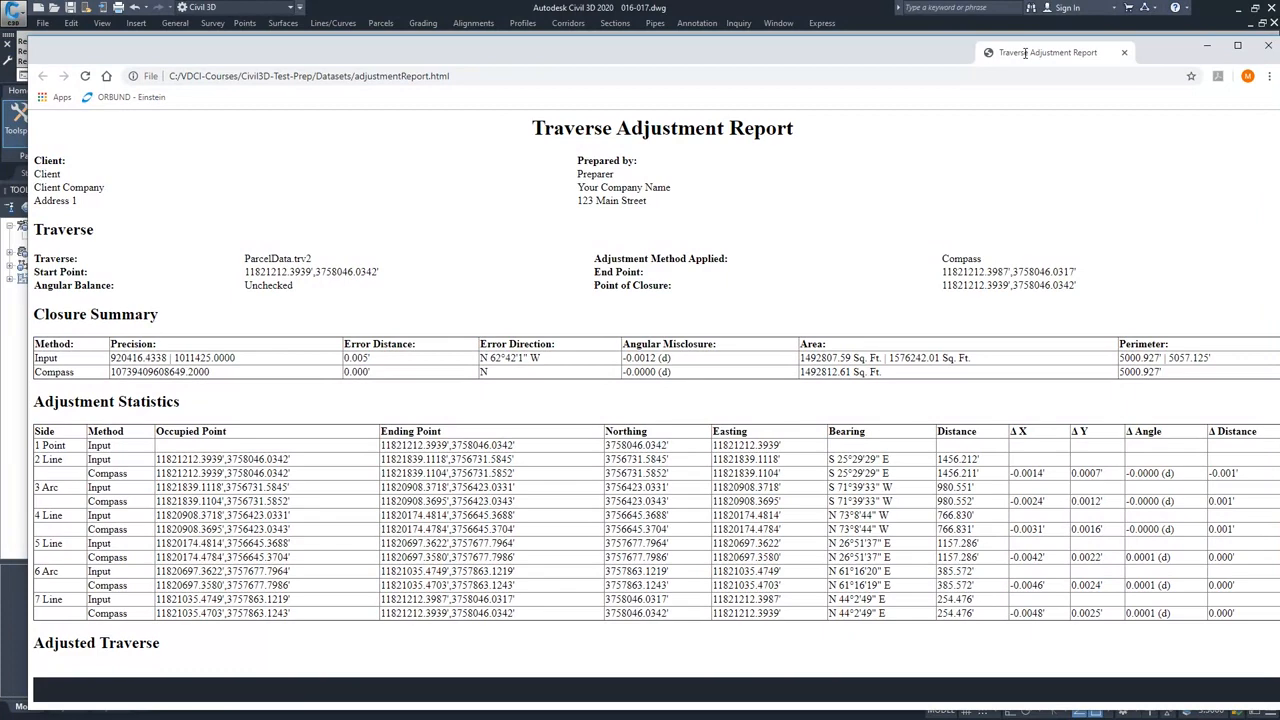
double_click(1019, 60)
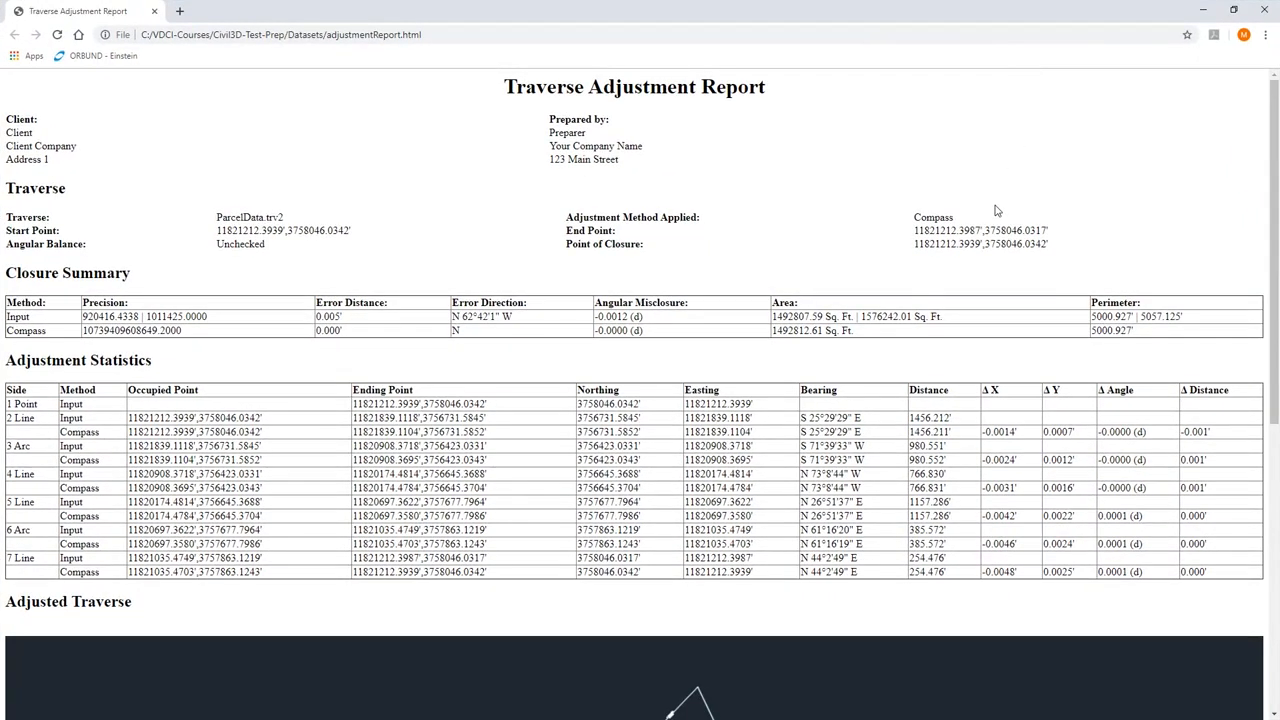